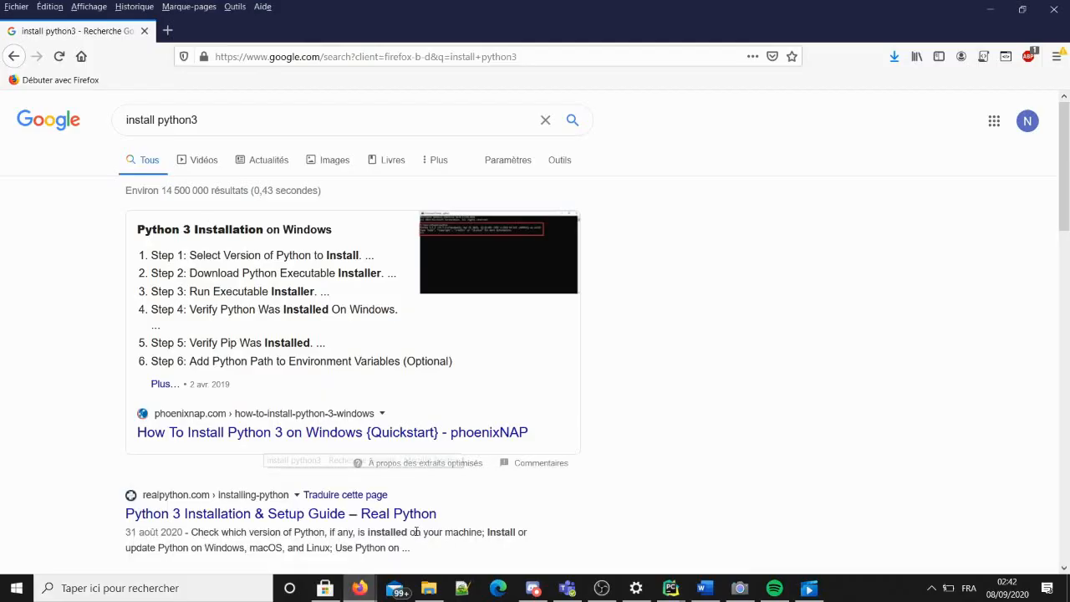
- Open the python.org Download Python page from the search results for installing Python 3
{"action": "scroll", "coordinate": [705, 409], "scroll_direction": "down", "scroll_amount": 2}
{"action": "scroll", "coordinate": [705, 409], "scroll_direction": "up", "scroll_amount": 2}
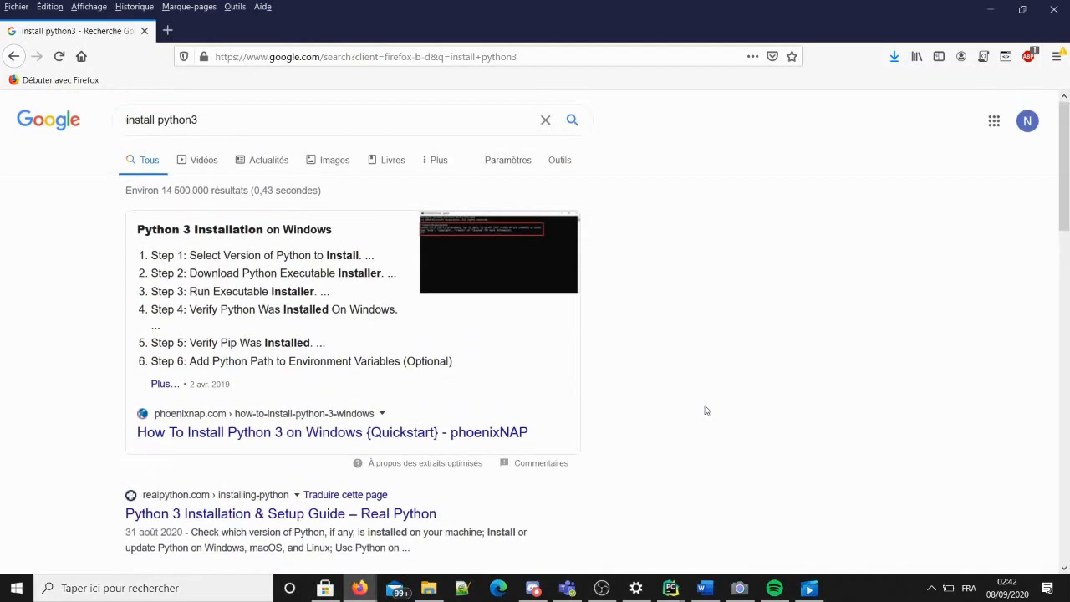
{"action": "scroll", "coordinate": [705, 410], "scroll_direction": "down", "scroll_amount": 5}
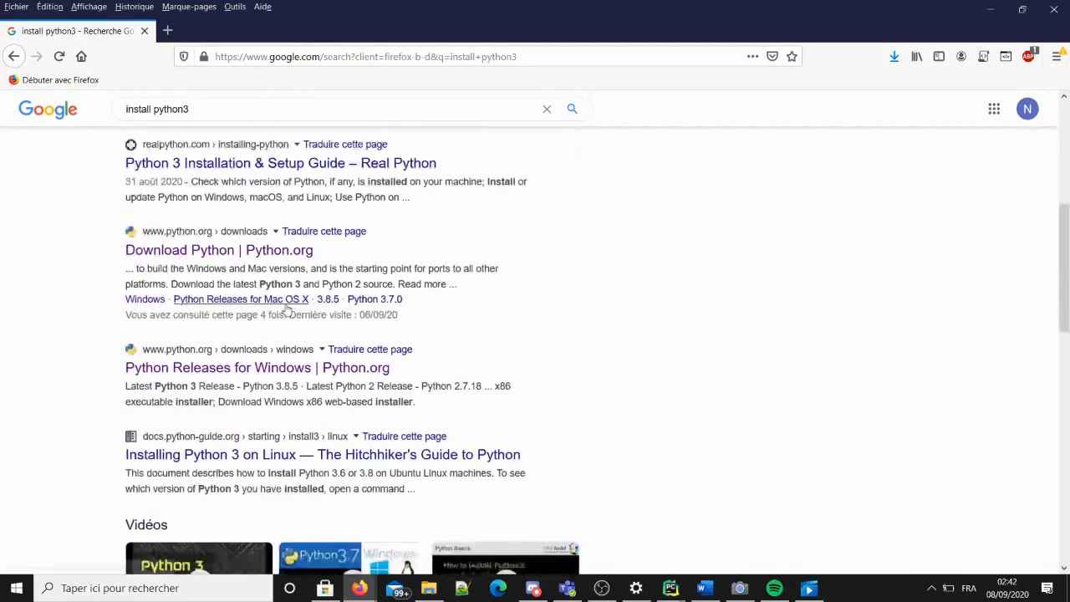
{"action": "left_click", "coordinate": [196, 251]}
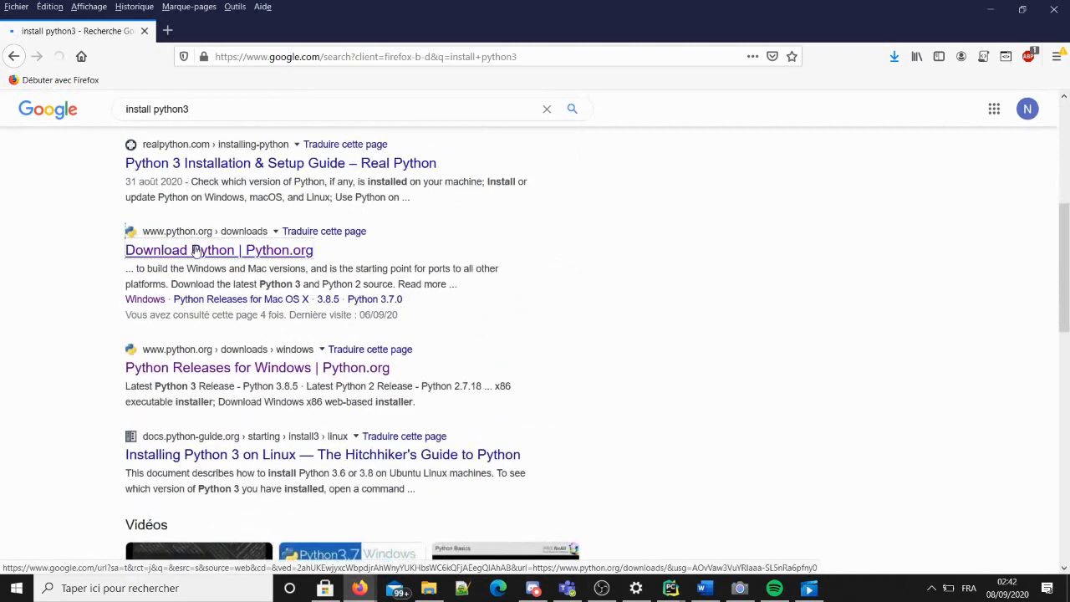
- Download the Python 3.8.5 installer for Windows and save python-3.8.5.exe
{"action": "scroll", "coordinate": [453, 341], "scroll_direction": "down", "scroll_amount": 2}
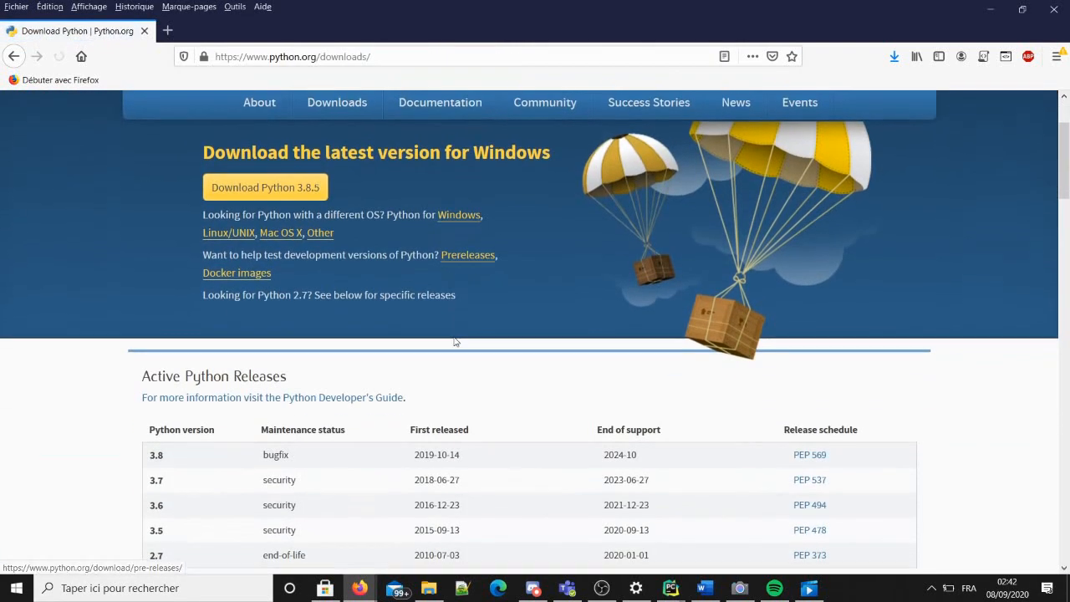
{"action": "scroll", "coordinate": [453, 341], "scroll_direction": "up", "scroll_amount": 2}
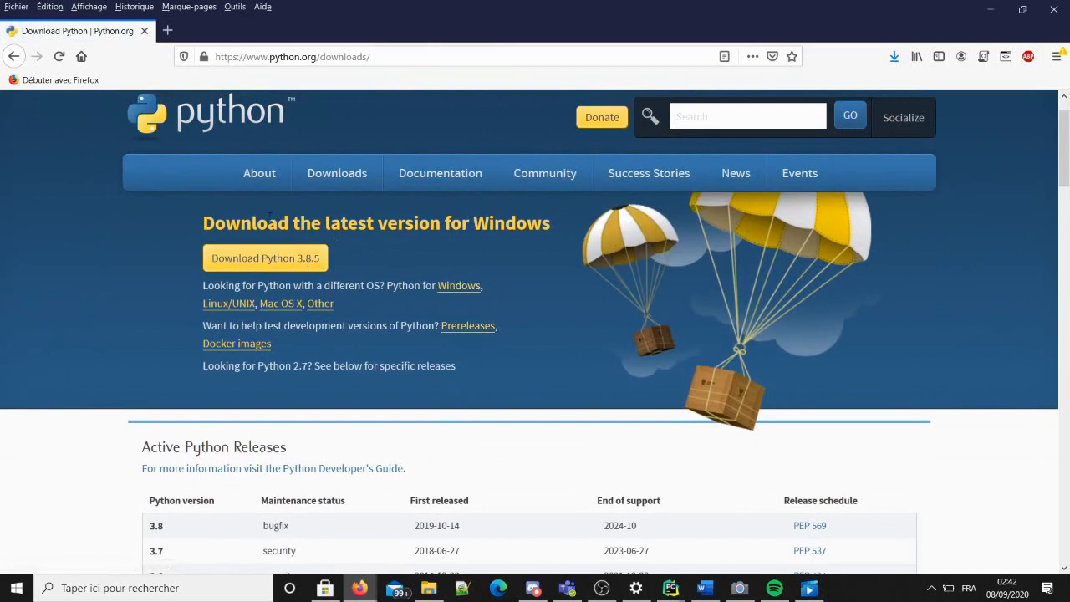
{"action": "left_click", "coordinate": [288, 265]}
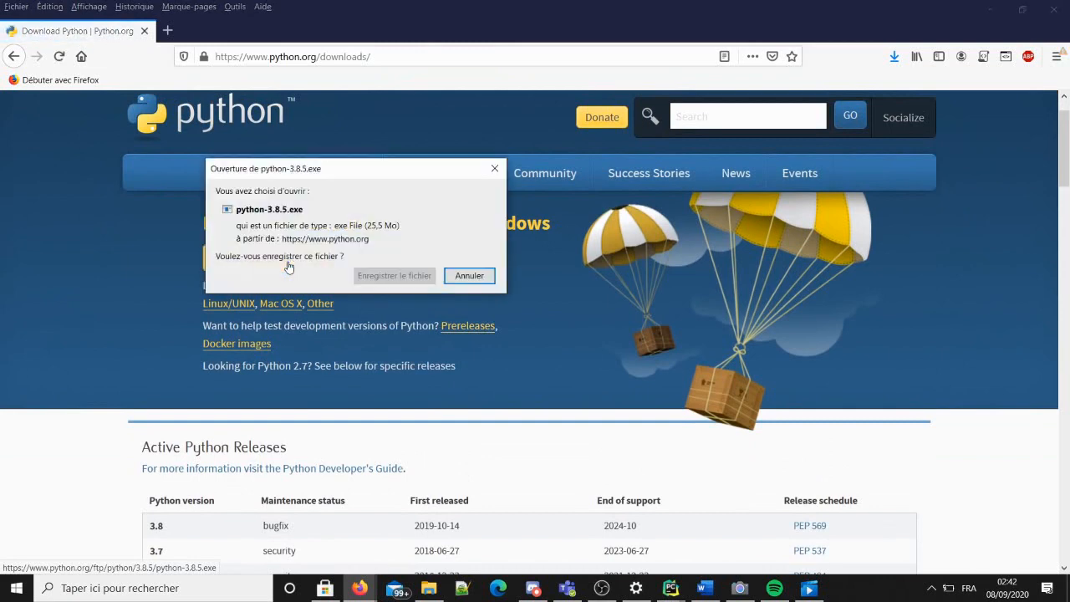
{"action": "left_click", "coordinate": [373, 276]}
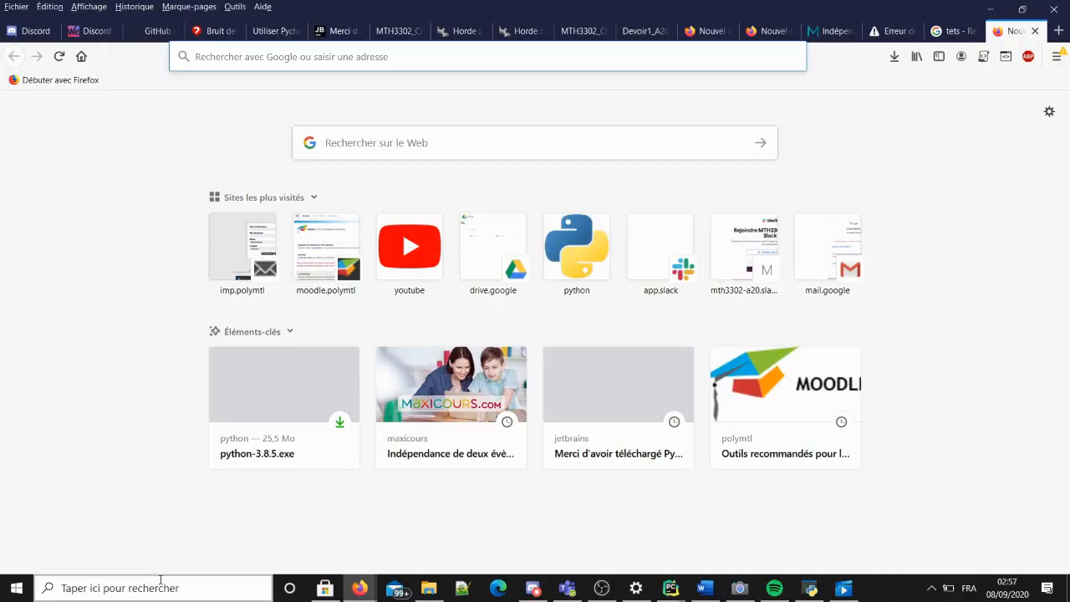
- Launch the Python 3.8 (32-bit) console and run a print command with the text hello
{"action": "left_click", "coordinate": [161, 582]}
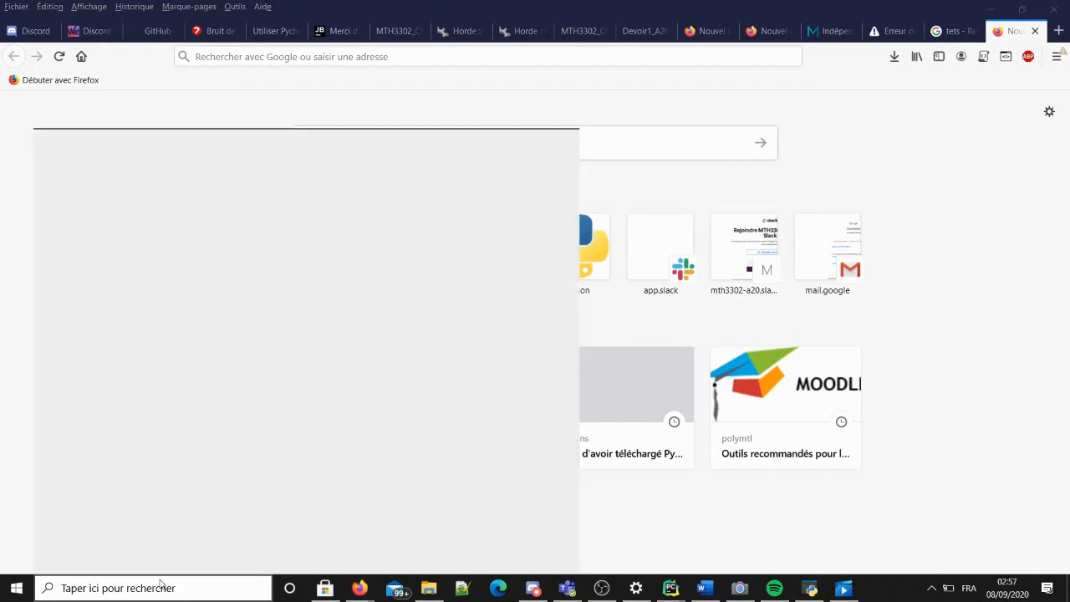
{"action": "type", "text": "python"}
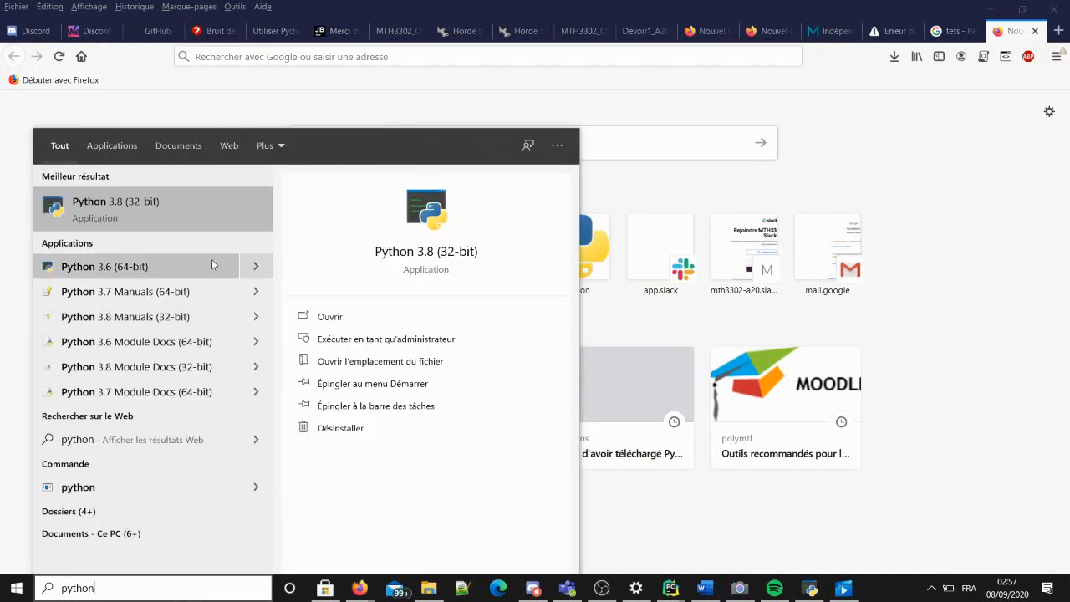
{"action": "left_click", "coordinate": [117, 202]}
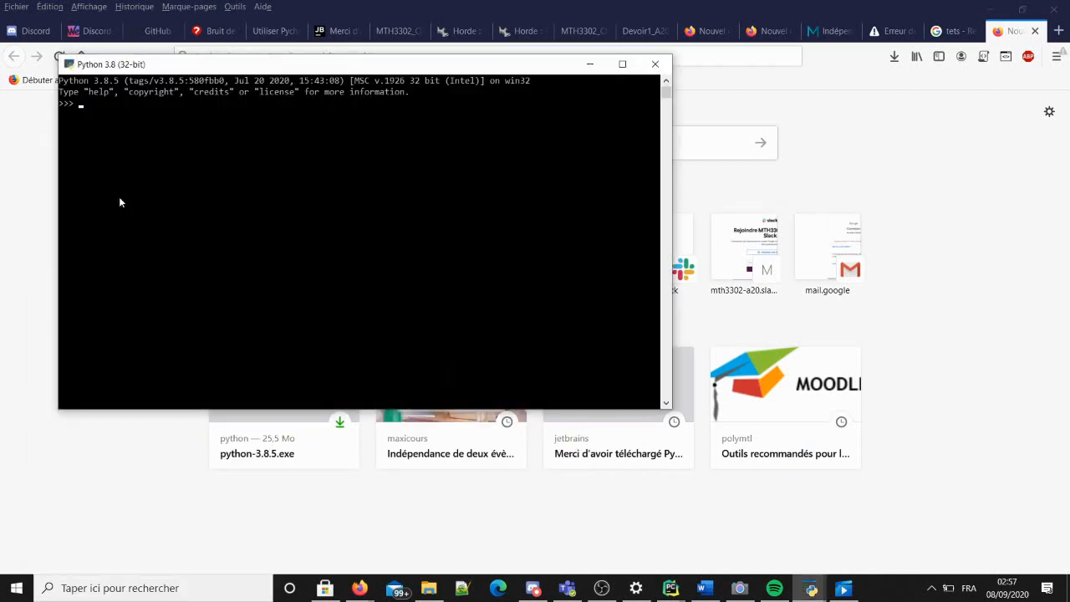
{"action": "type", "text": "print()"}
{"action": "type", "text": "hello"}
{"action": "key", "text": "Return"}
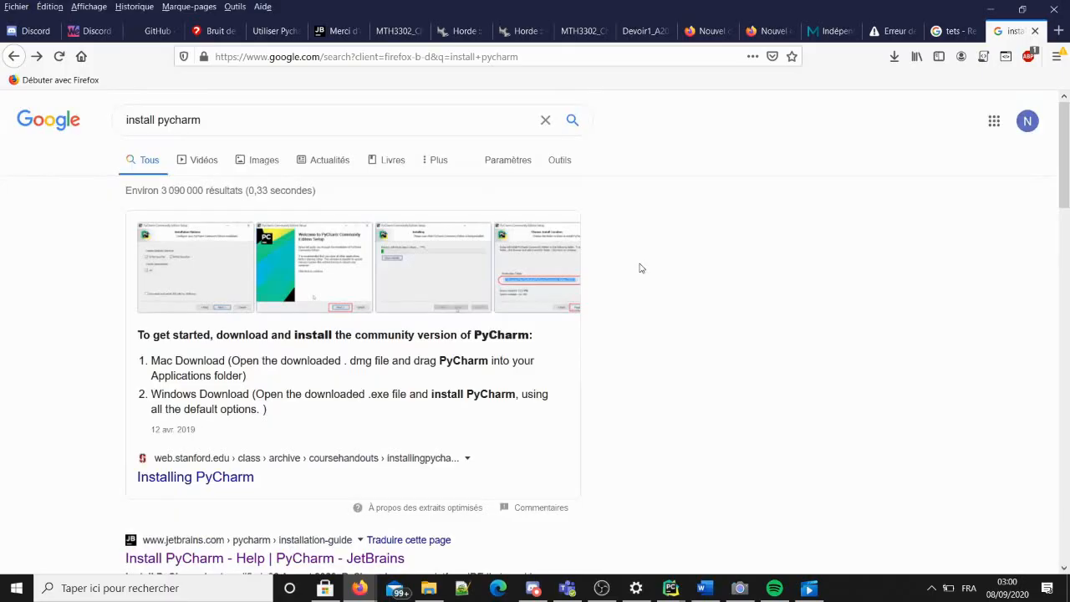
- Download the free Community edition of PyCharm for Windows, going through the JetBrains Install PyCharm help page
{"action": "scroll", "coordinate": [640, 268], "scroll_direction": "down", "scroll_amount": 3}
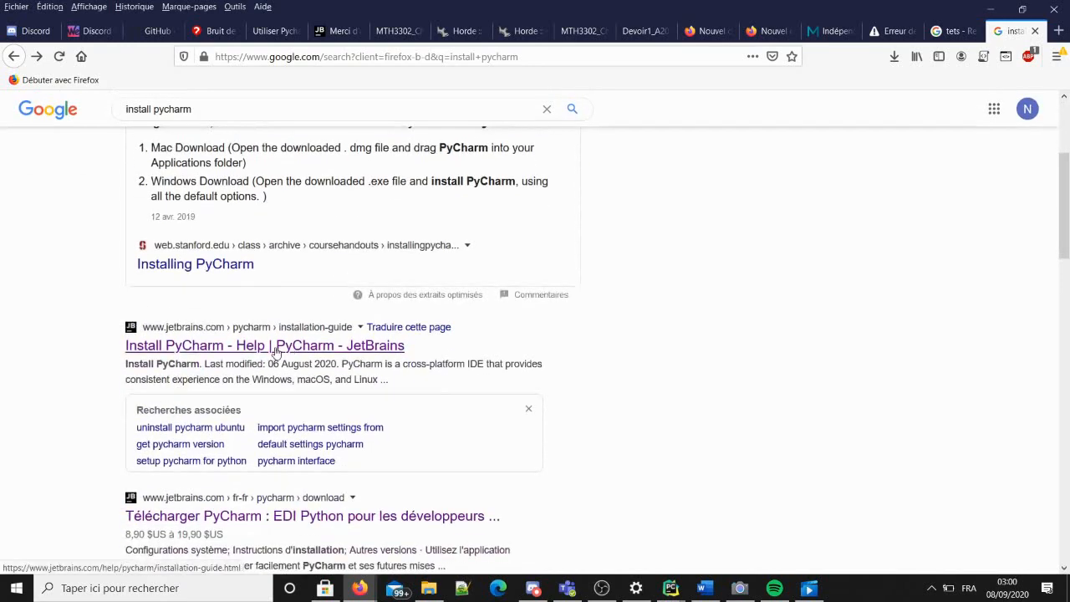
{"action": "left_click", "coordinate": [275, 350]}
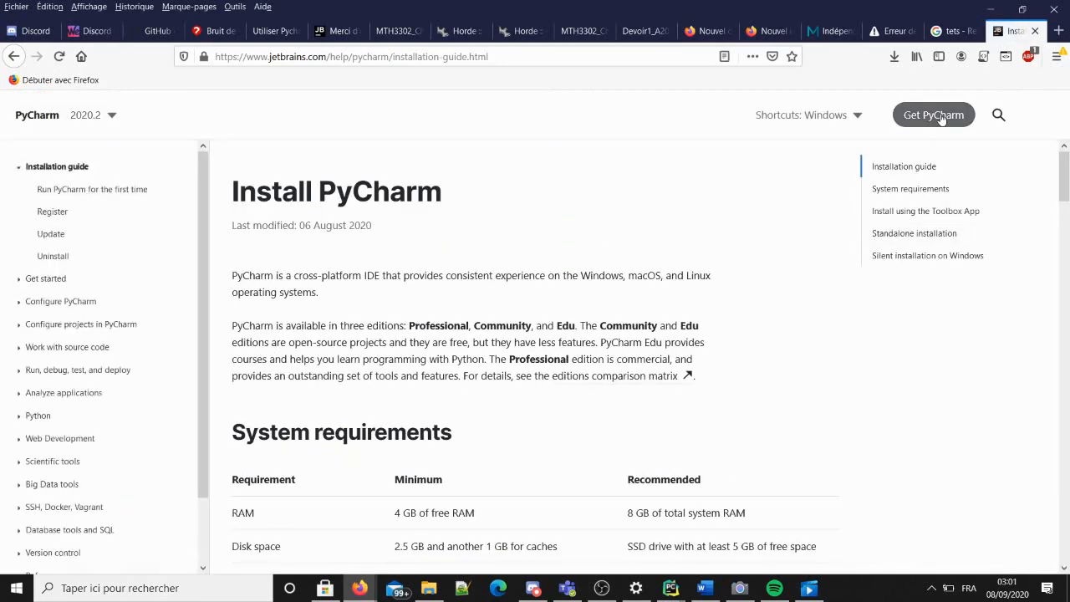
{"action": "left_click", "coordinate": [942, 117]}
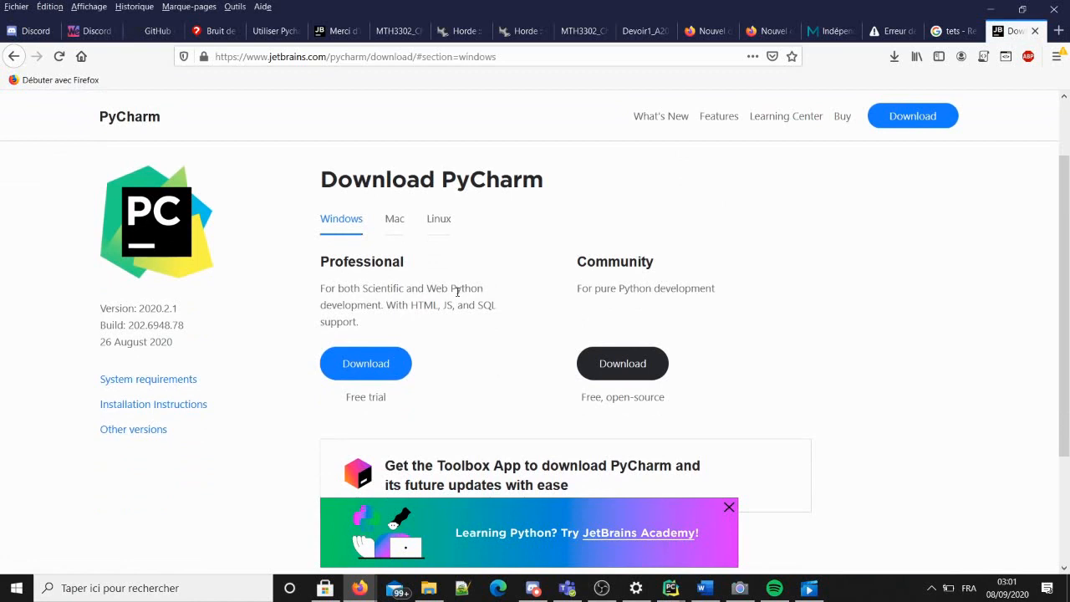
{"action": "left_click", "coordinate": [630, 367]}
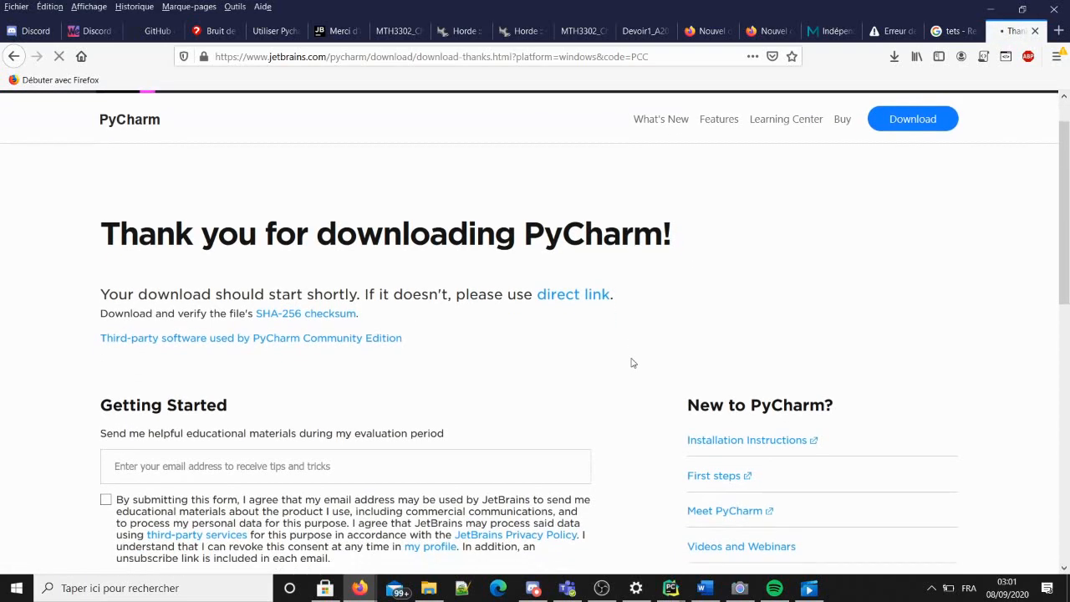
{"action": "scroll", "coordinate": [634, 363], "scroll_direction": "down", "scroll_amount": 1}
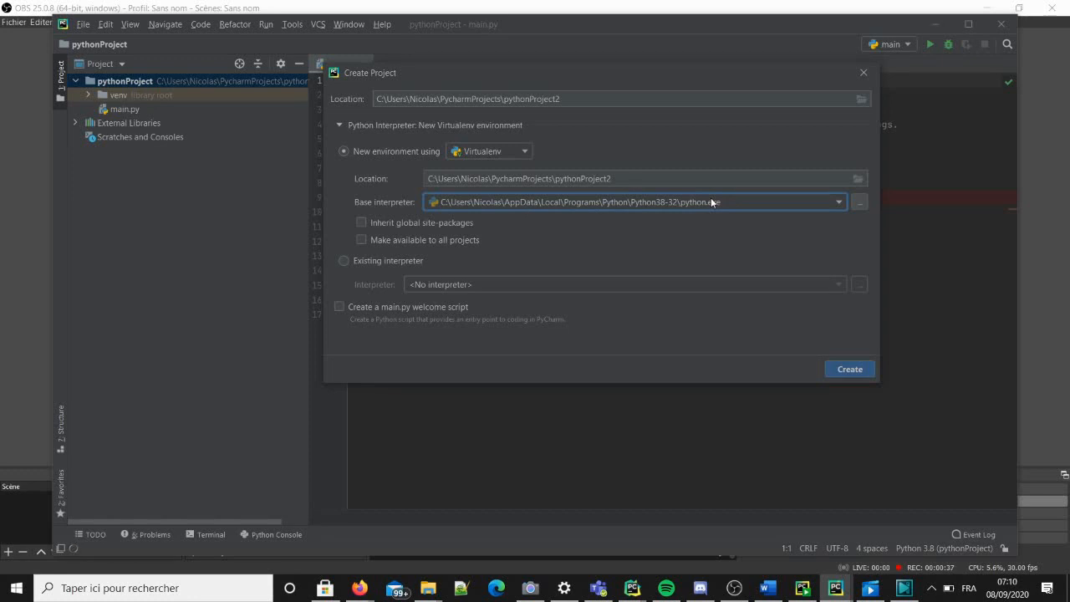
- Create the project pythonProject2 in PyCharm with a new Virtualenv environment based on Python38-32, and open it in a new window
{"action": "left_click", "coordinate": [848, 371]}
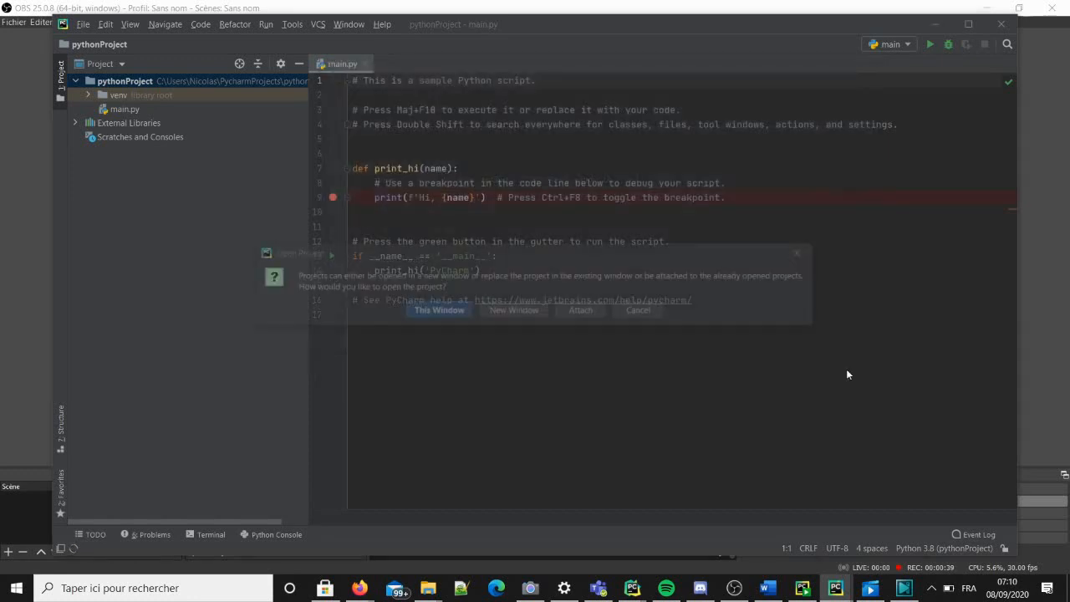
{"action": "left_click", "coordinate": [491, 311]}
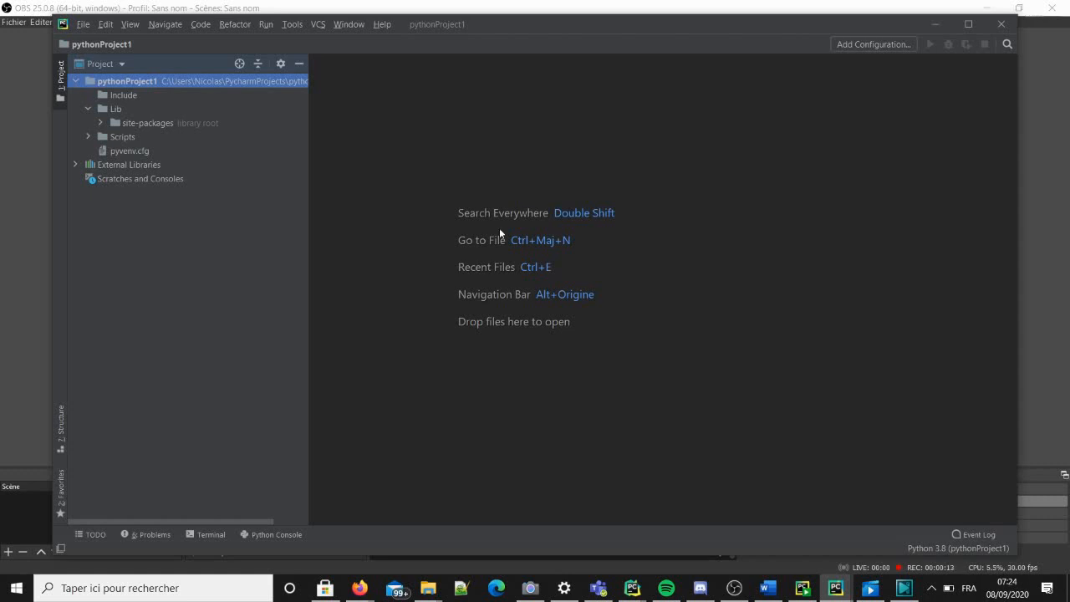
- Create a new Python file named exercice0 in the root of pythonProject1
{"action": "right_click", "coordinate": [187, 84]}
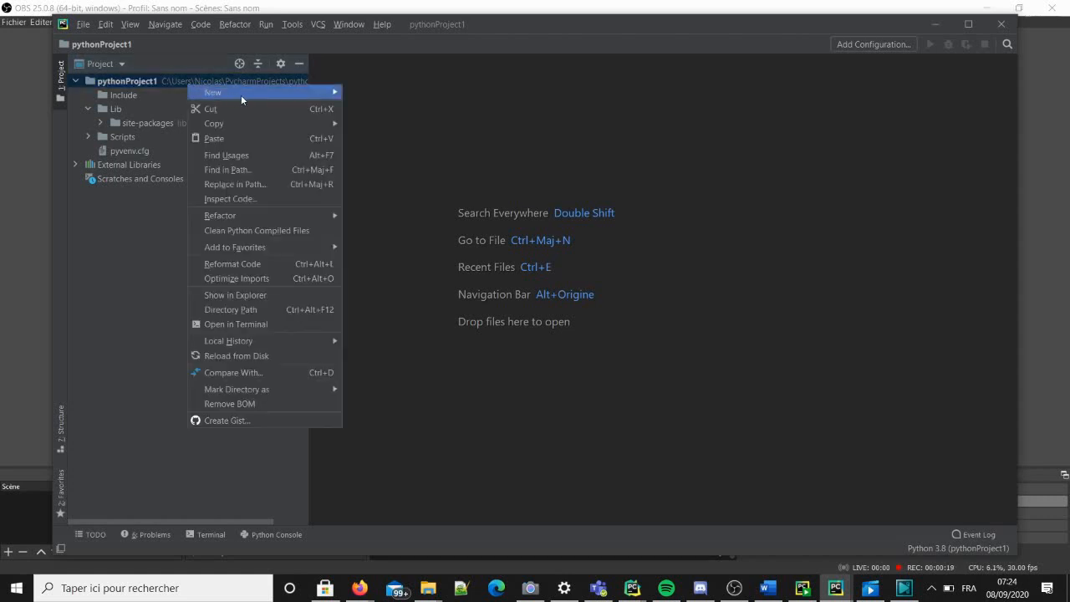
{"action": "mouse_move", "coordinate": [272, 92]}
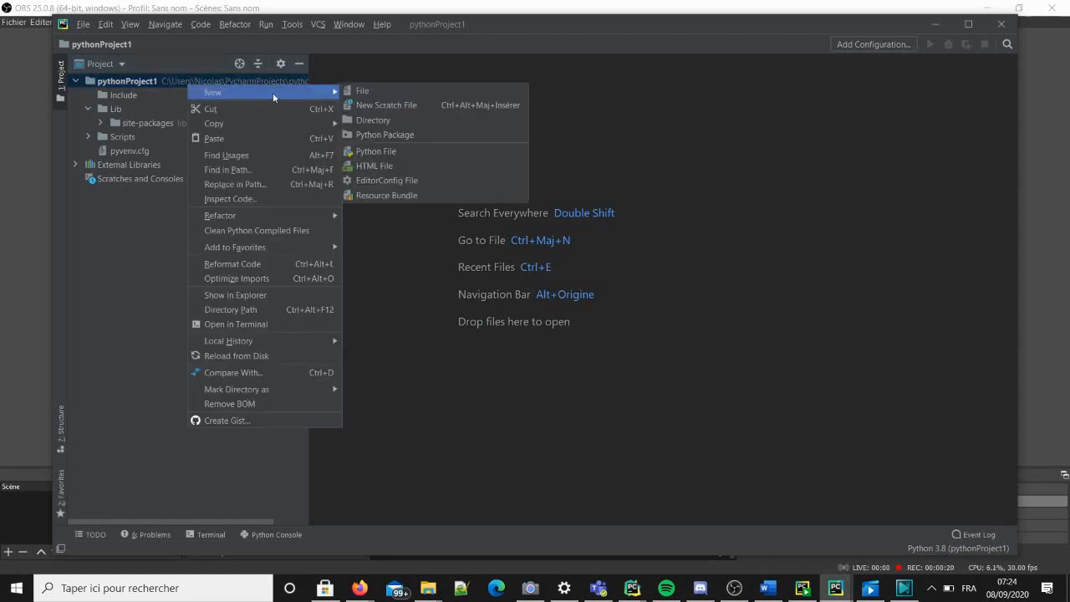
{"action": "left_click", "coordinate": [402, 151]}
{"action": "type", "text": "exercice0"}
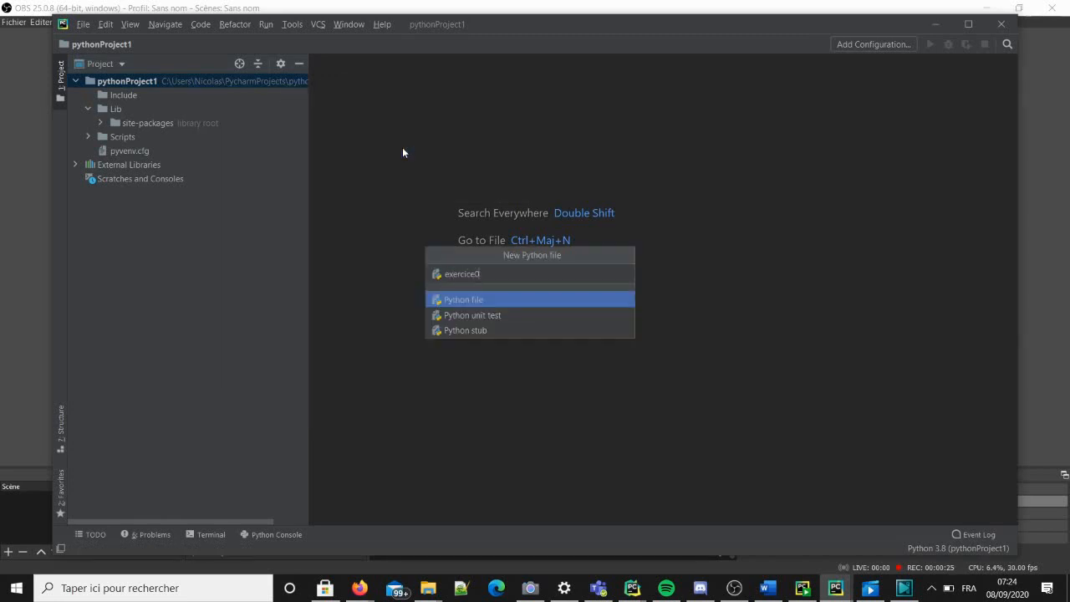
{"action": "key", "text": "Return"}
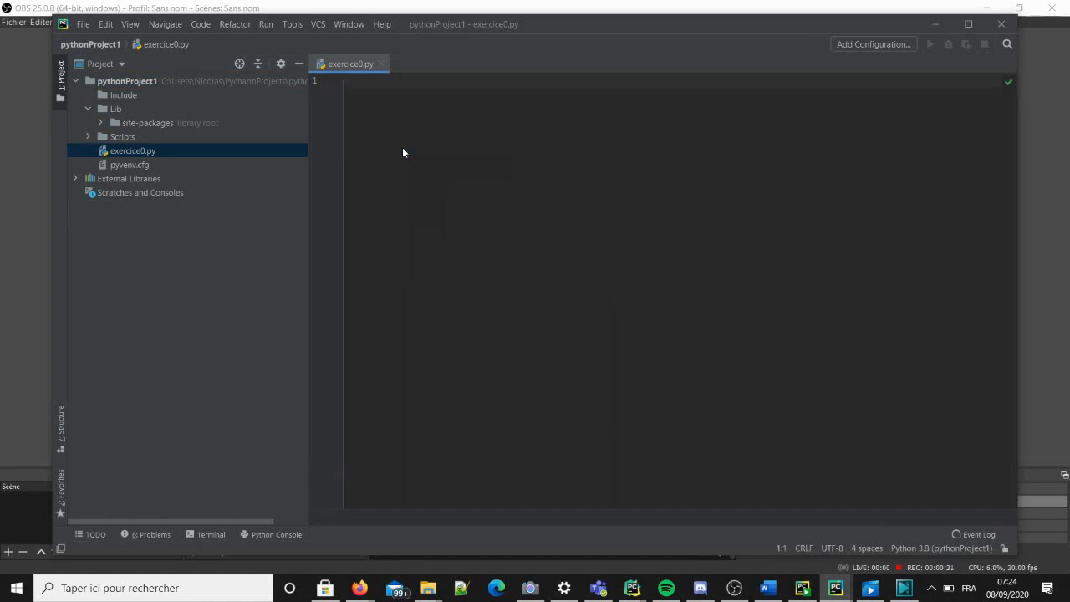
- Add a new run configuration of type Python to the project
{"action": "left_click", "coordinate": [872, 43]}
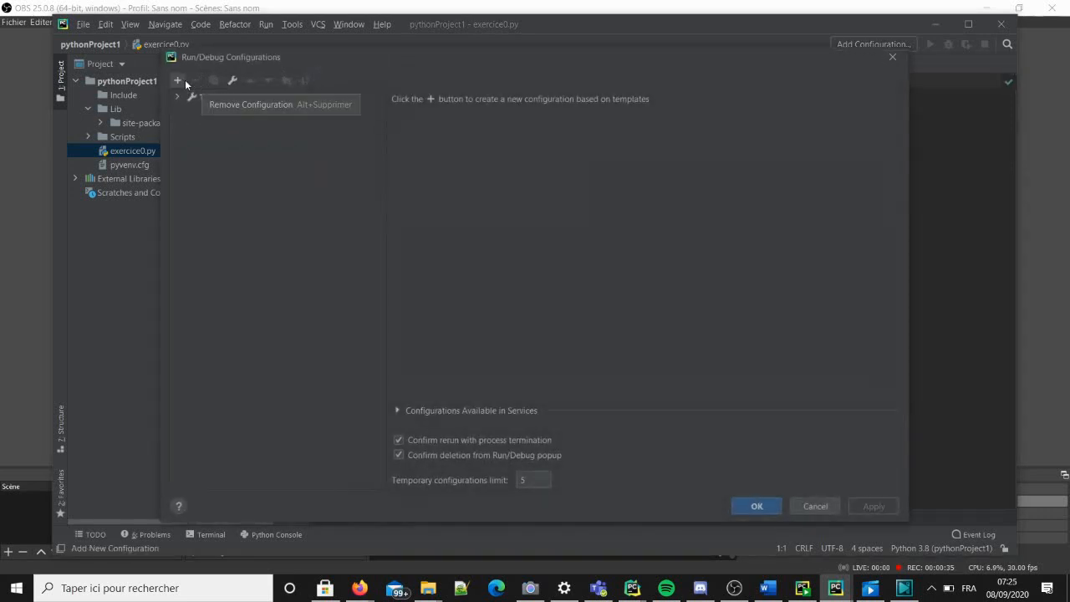
{"action": "left_click", "coordinate": [179, 80]}
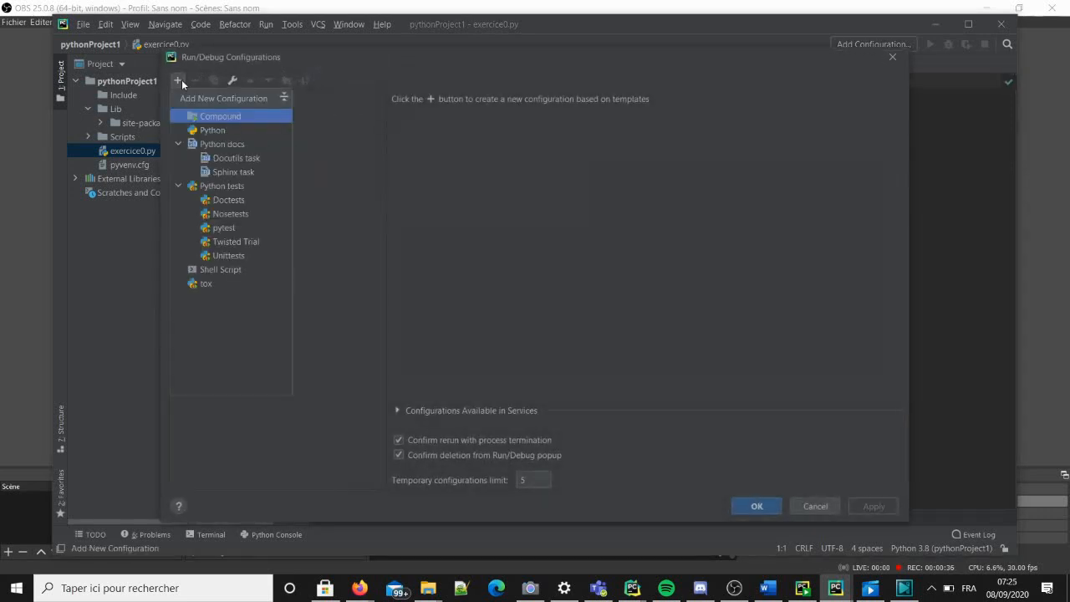
{"action": "left_click", "coordinate": [219, 131]}
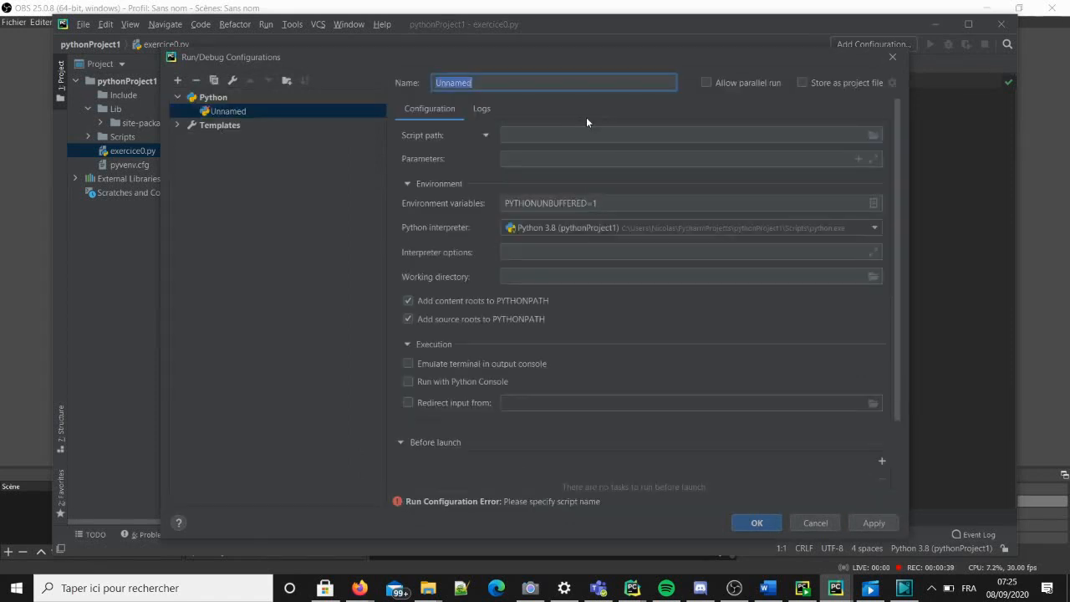
- Set the run configuration's script path to exercice0.py in the pythonProject1 folder and save the configuration
{"action": "left_click", "coordinate": [570, 135]}
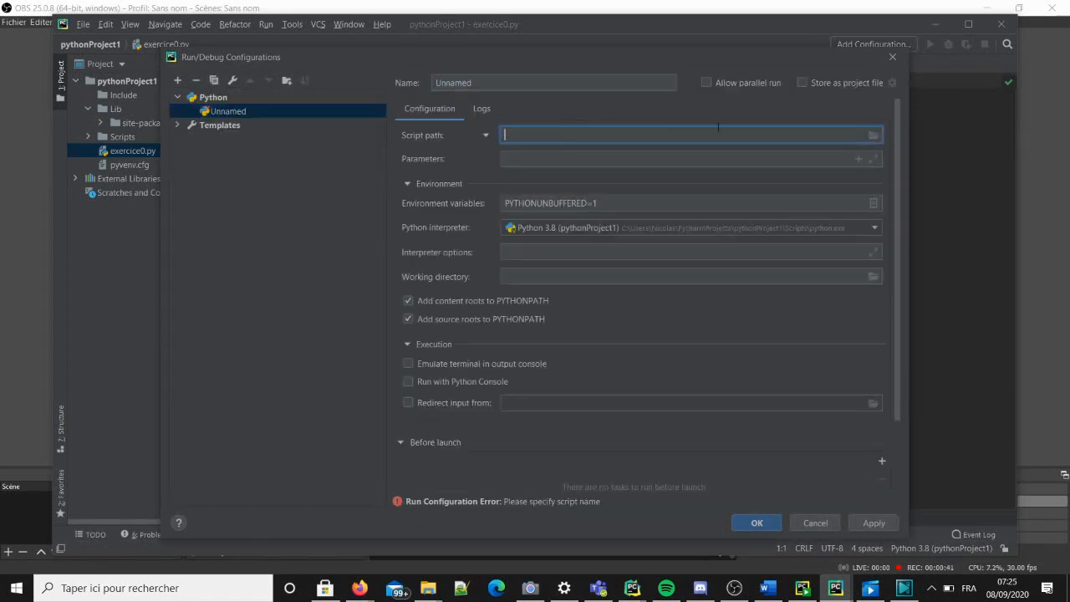
{"action": "left_click", "coordinate": [872, 136]}
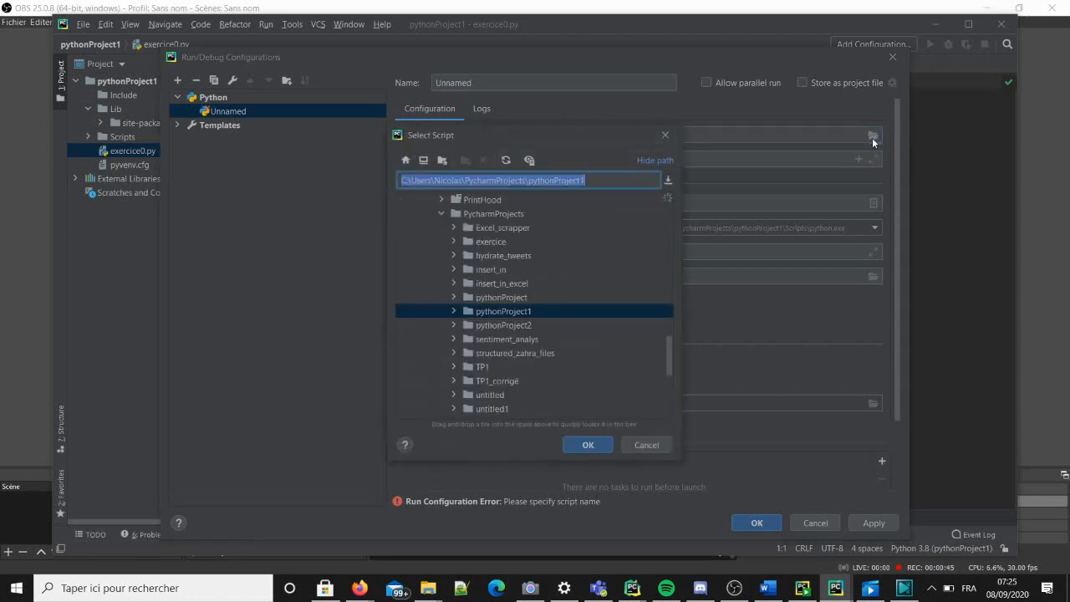
{"action": "left_click", "coordinate": [453, 311]}
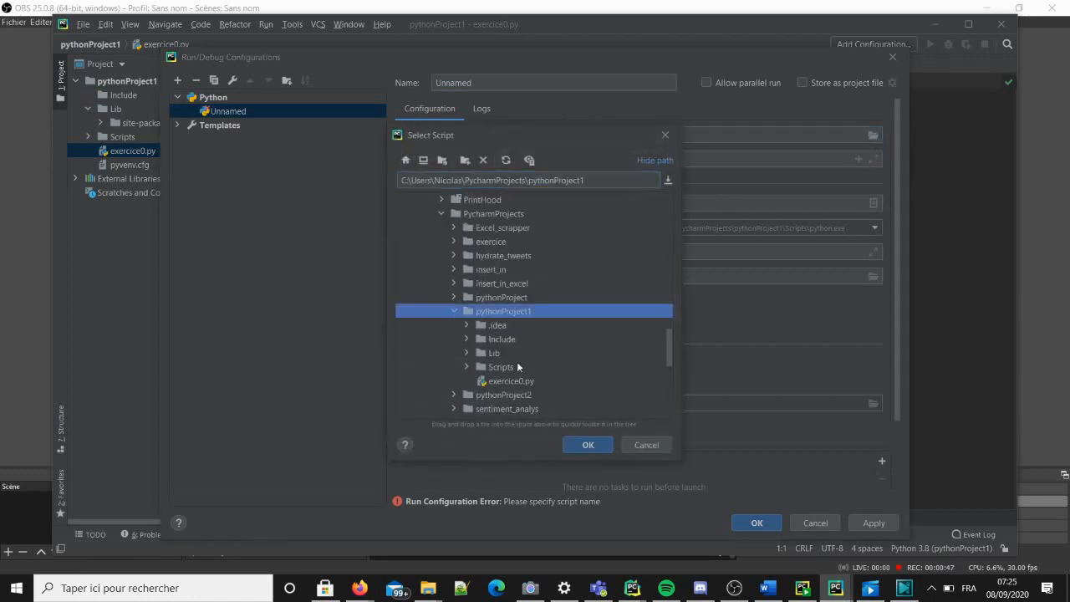
{"action": "left_click", "coordinate": [525, 382]}
{"action": "left_click", "coordinate": [582, 444]}
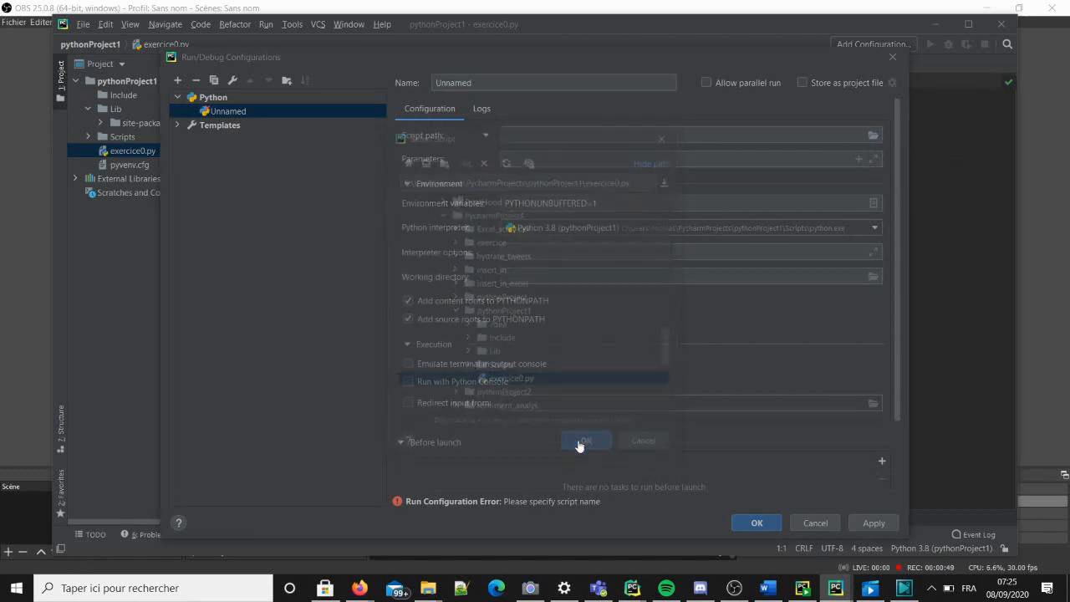
{"action": "left_click", "coordinate": [872, 523]}
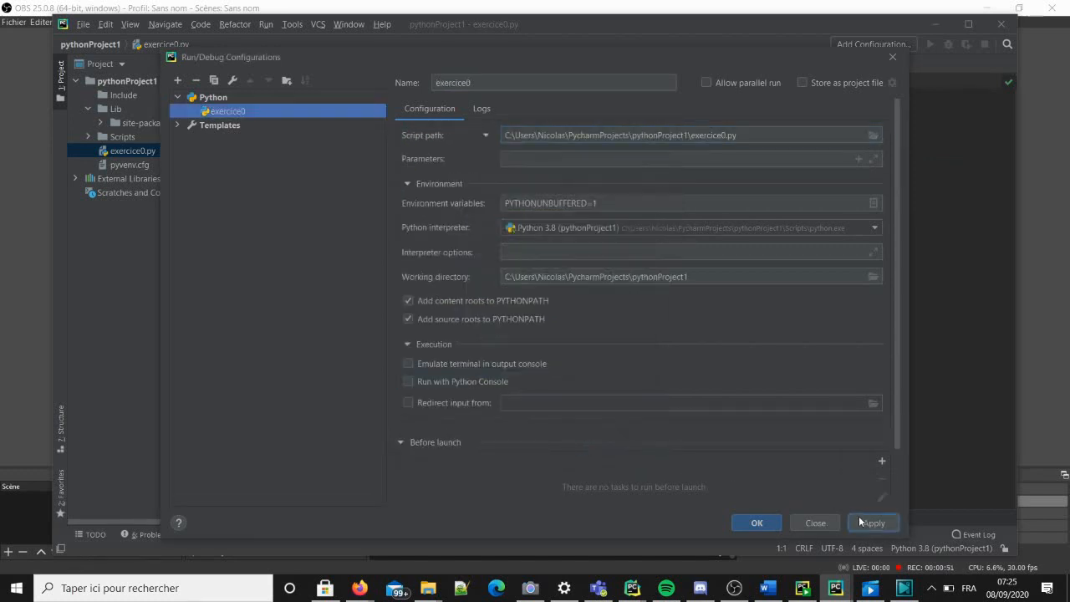
{"action": "left_click", "coordinate": [756, 522]}
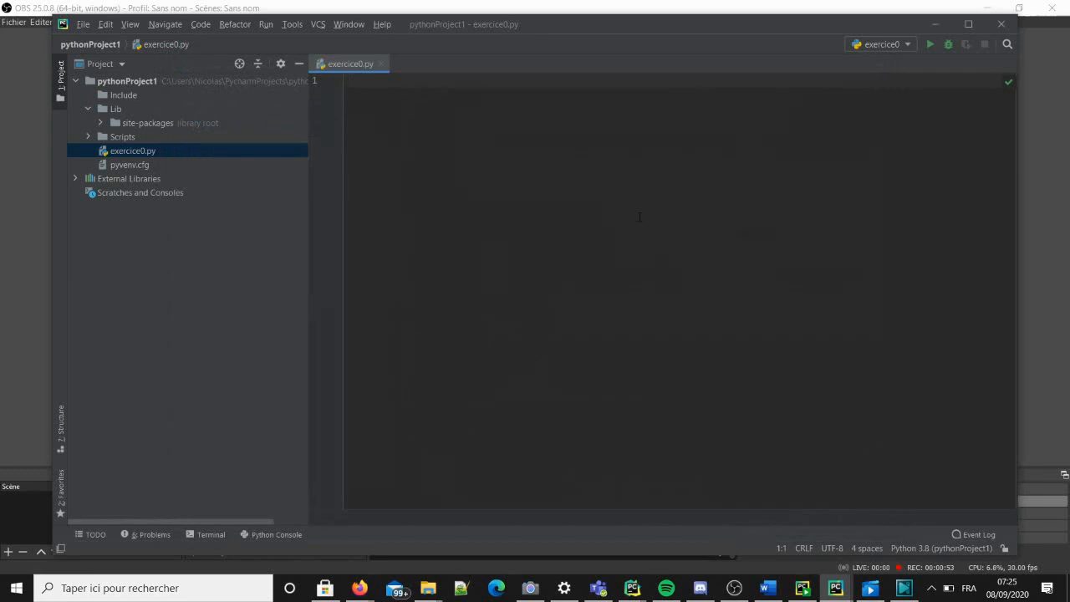
- Write print('hello') in exercice0.py and run the script
{"action": "type", "text": "print"}
{"action": "type", "text": "("}
{"action": "type", "text": "'en"}
{"action": "key", "text": "BackSpace"}
{"action": "key", "text": "BackSpace"}
{"action": "type", "text": "hm"}
{"action": "type", "text": "llo"}
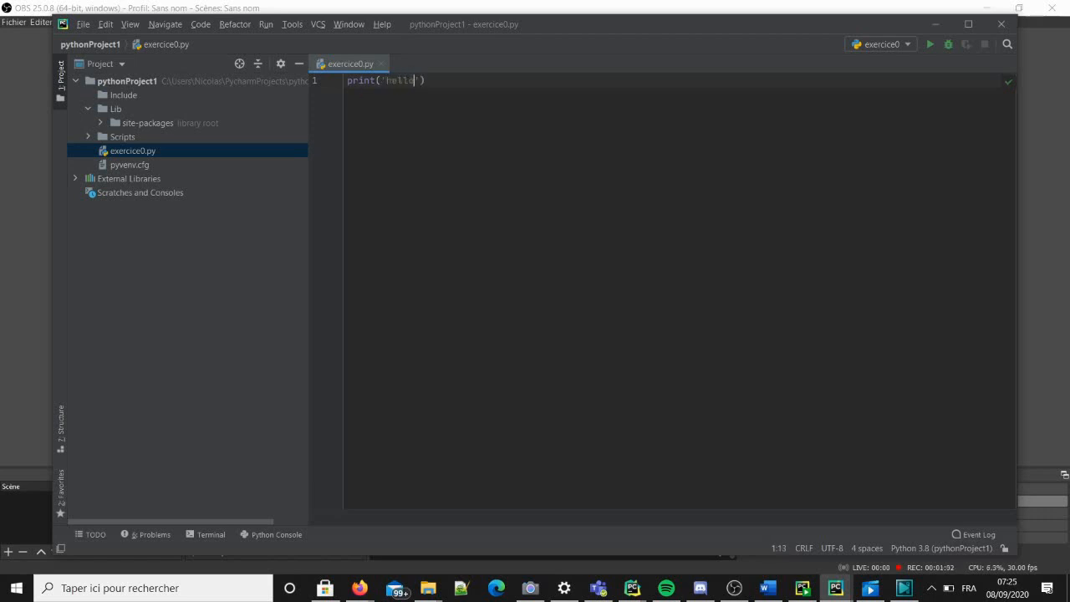
{"action": "left_click", "coordinate": [929, 45]}
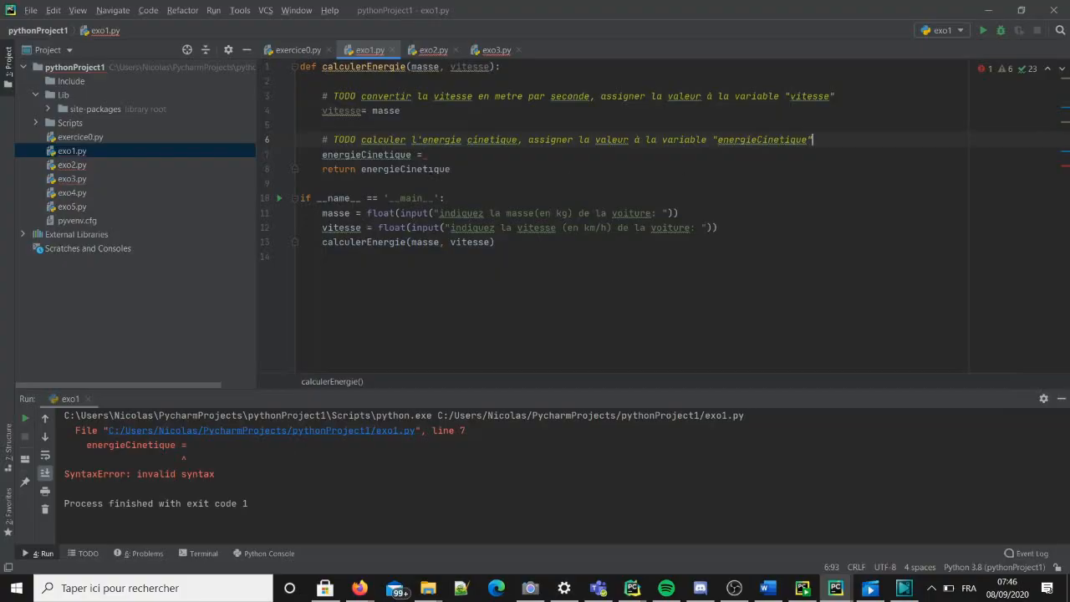
- View the exercise code in exo2.py and return to exo1.py
{"action": "double_click", "coordinate": [78, 167]}
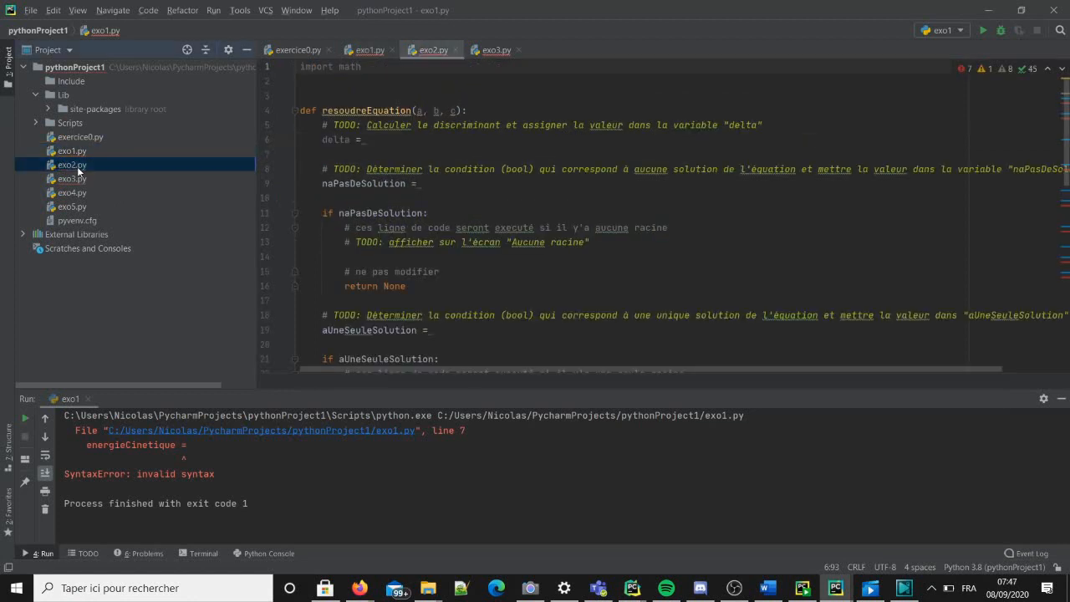
{"action": "left_click", "coordinate": [88, 153]}
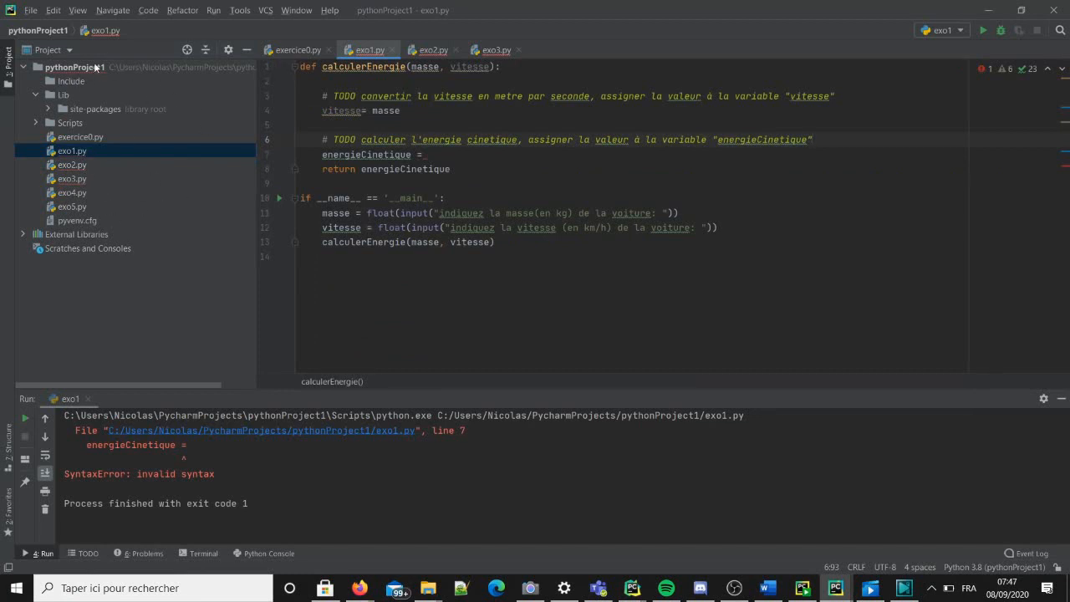
- Open exo2.py and change the existing run configuration's script path to exo2.py in the pythonProject1 folder, saving the configuration
{"action": "double_click", "coordinate": [126, 164]}
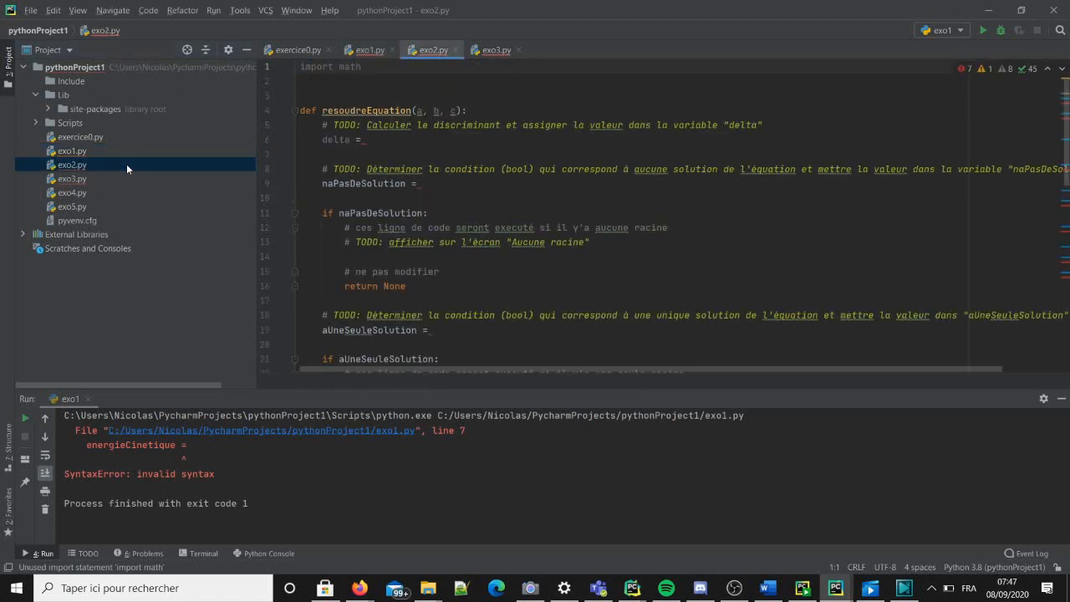
{"action": "left_click", "coordinate": [961, 31]}
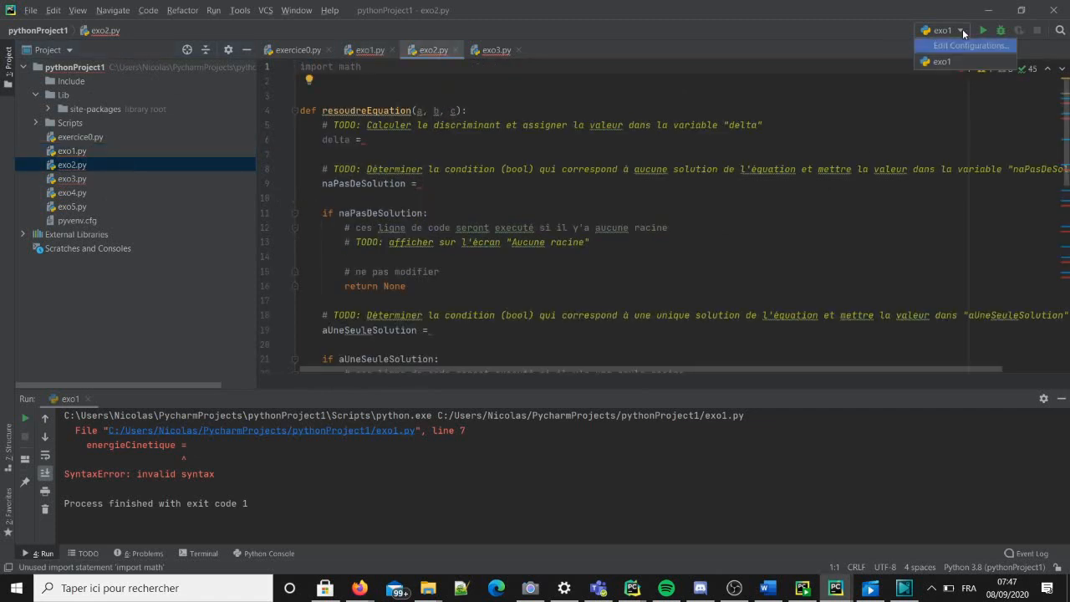
{"action": "left_click", "coordinate": [958, 41]}
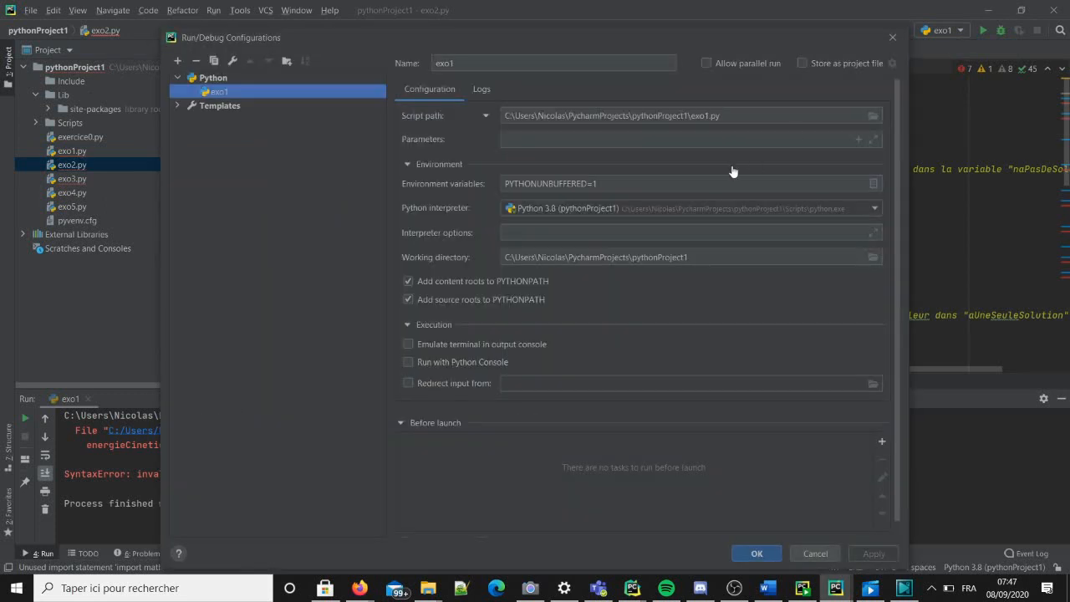
{"action": "left_click", "coordinate": [871, 116]}
{"action": "left_click", "coordinate": [874, 119]}
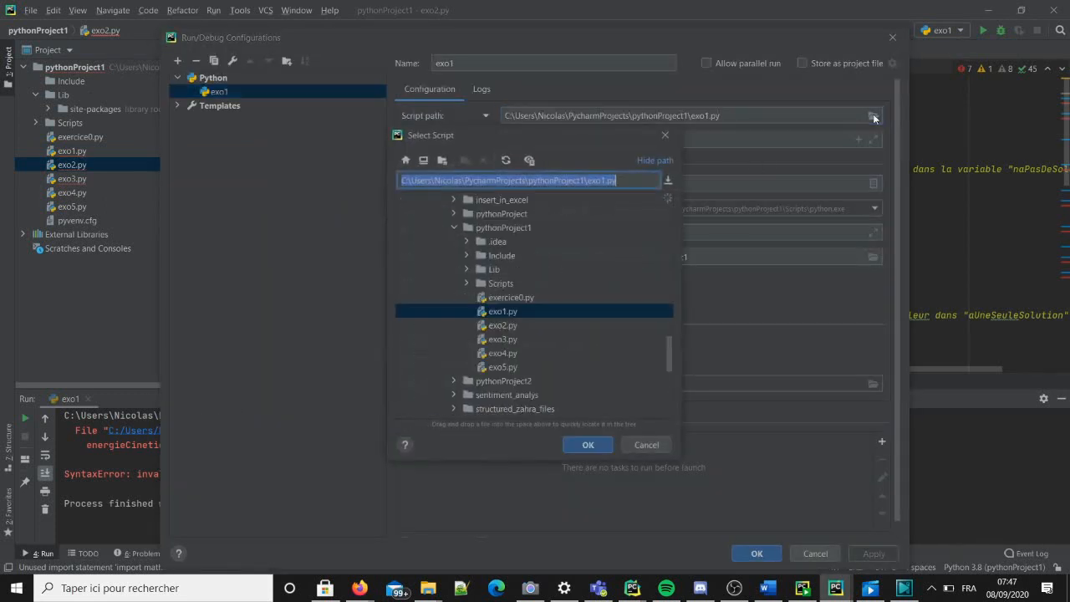
{"action": "left_click", "coordinate": [538, 325]}
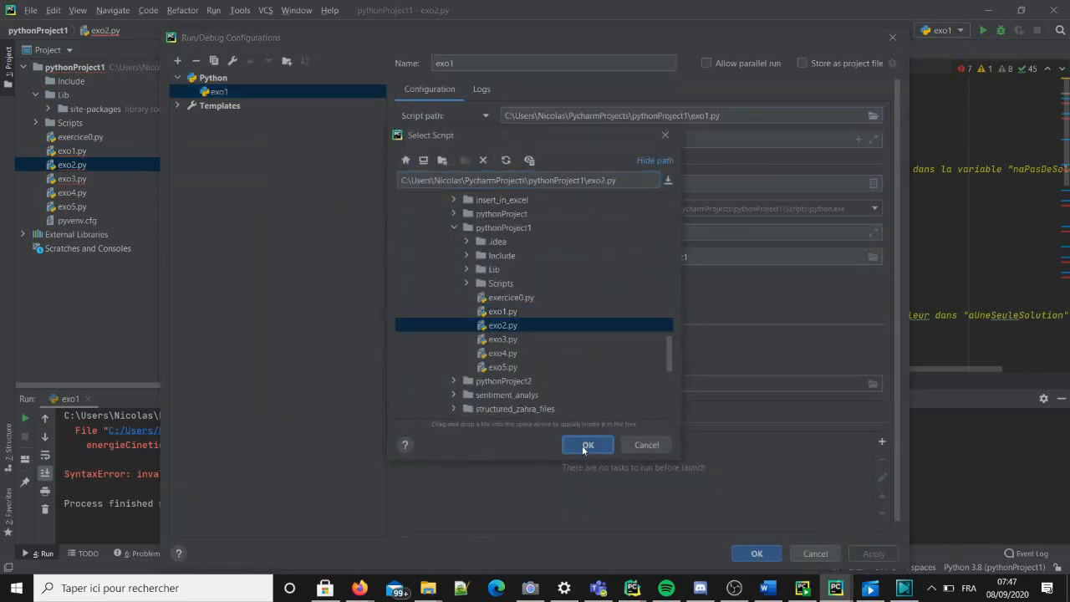
{"action": "left_click", "coordinate": [585, 445]}
{"action": "left_click", "coordinate": [751, 553]}
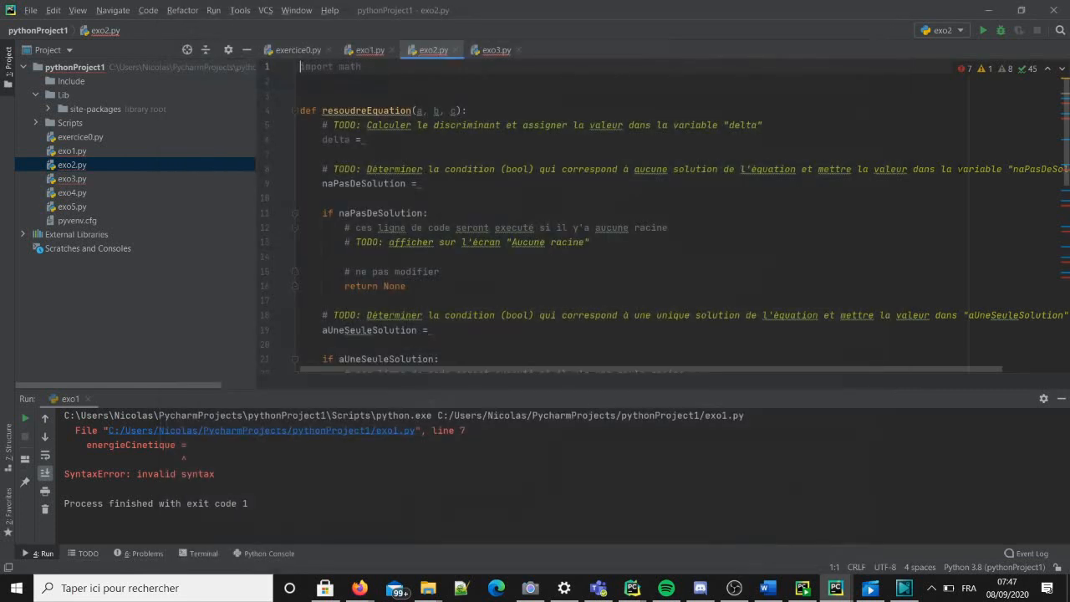
- Run the exo2.py script and select the incomplete delta assignment on line 6 of its code
{"action": "left_click", "coordinate": [982, 34]}
{"action": "left_click_drag", "start_coordinate": [372, 138], "coordinate": [321, 139]}
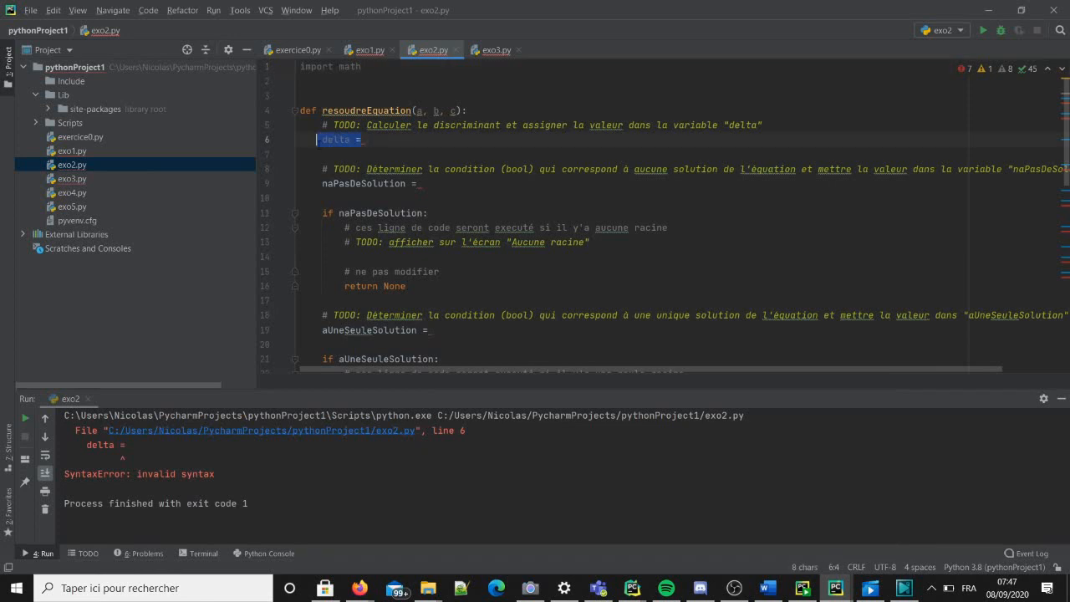